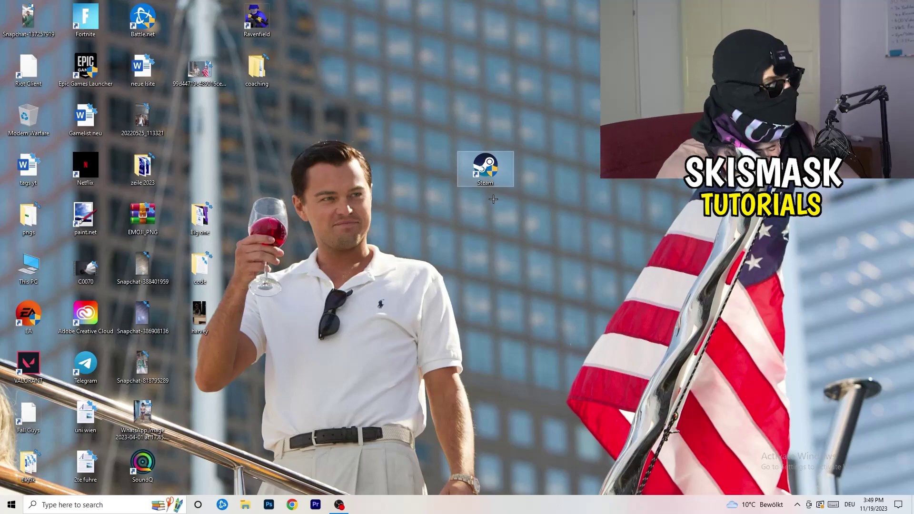
Open the context menu of the Steam shortcut on the desktop
right_click(493, 167)
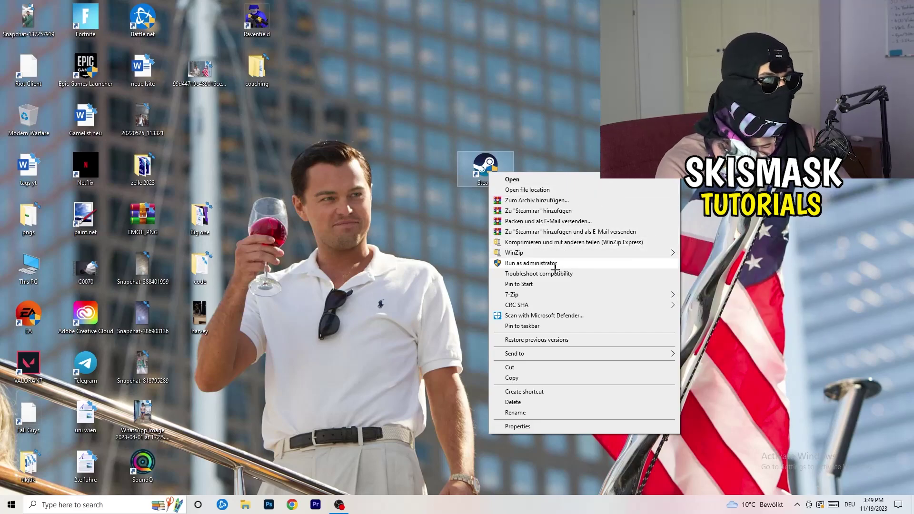
Set the Steam shortcut to Windows 8 compatibility mode with Run as administrator, and confirm with OK
click(528, 428)
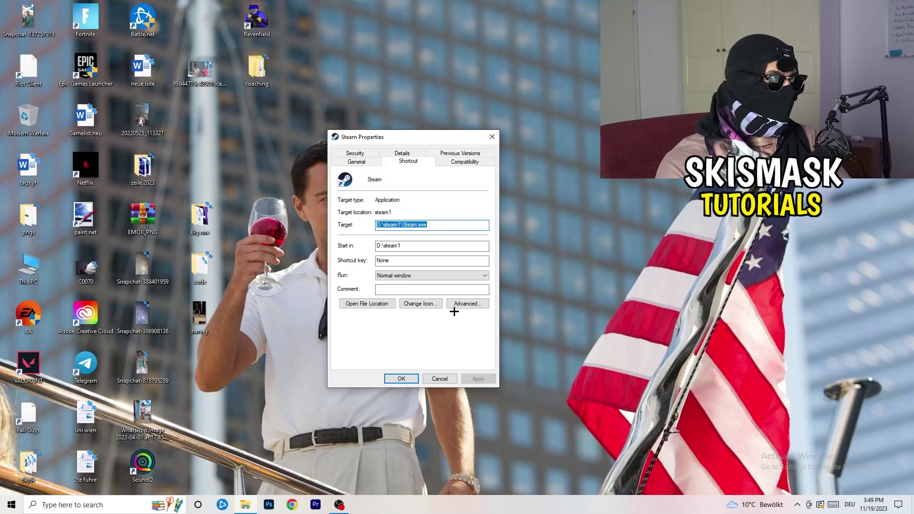
click(468, 163)
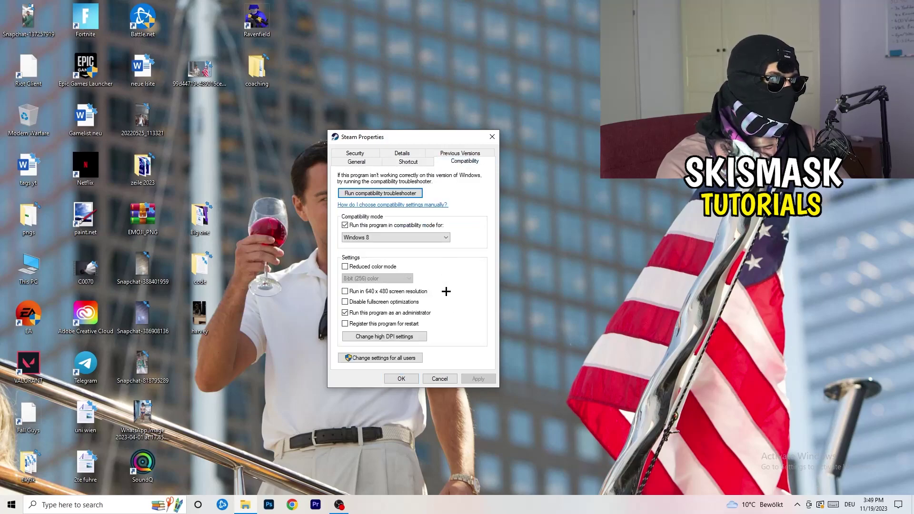
drag(420, 139, 527, 100)
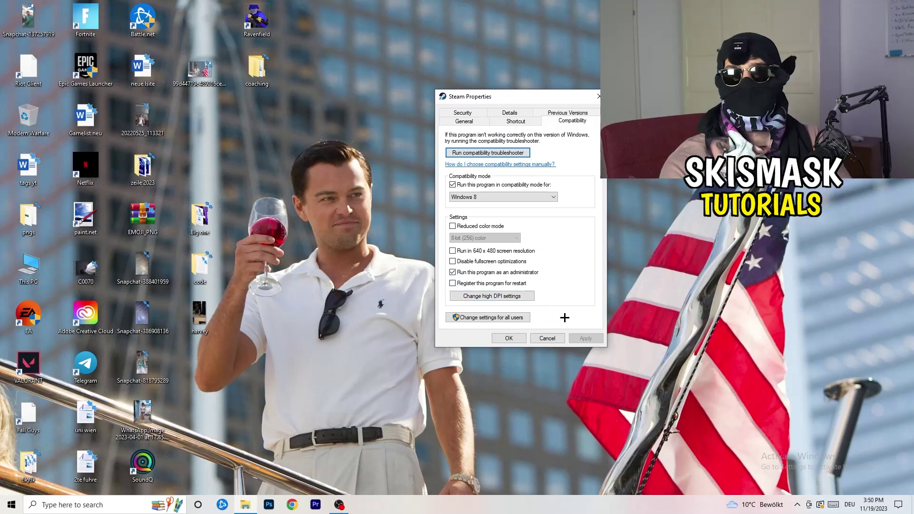
click(513, 338)
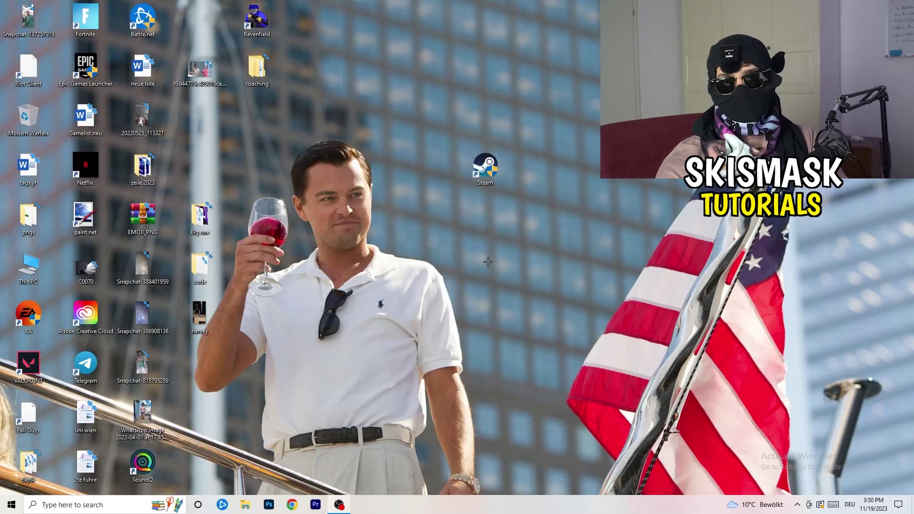
Drag the Steam shortcut further left and review its Compatibility settings in Properties
drag(491, 170, 433, 170)
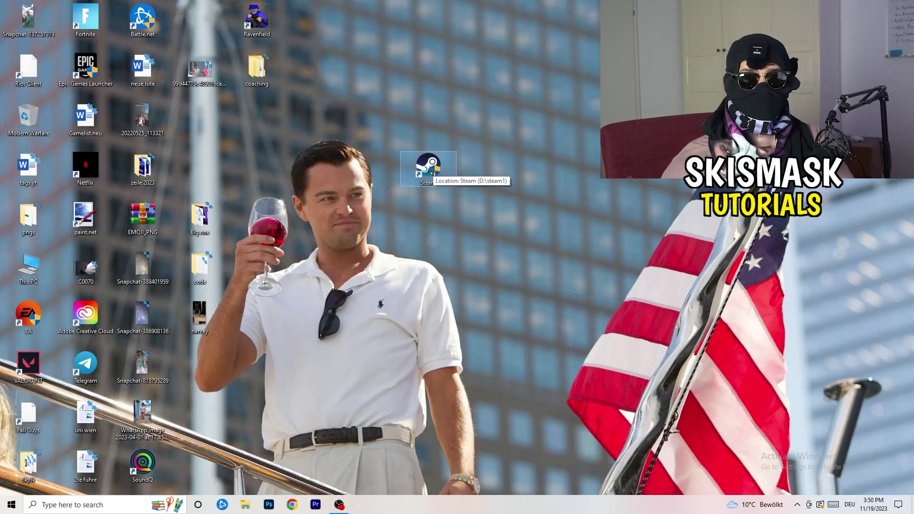
drag(432, 170, 317, 171)
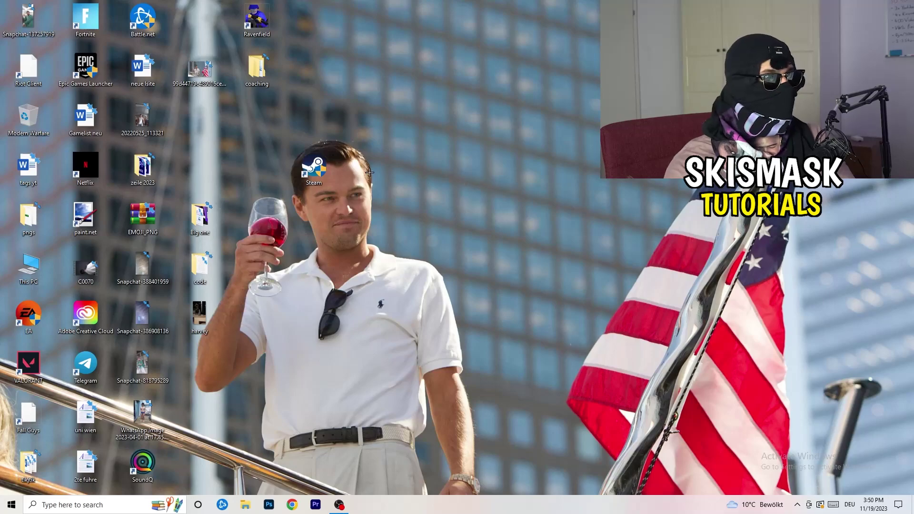
right_click(315, 177)
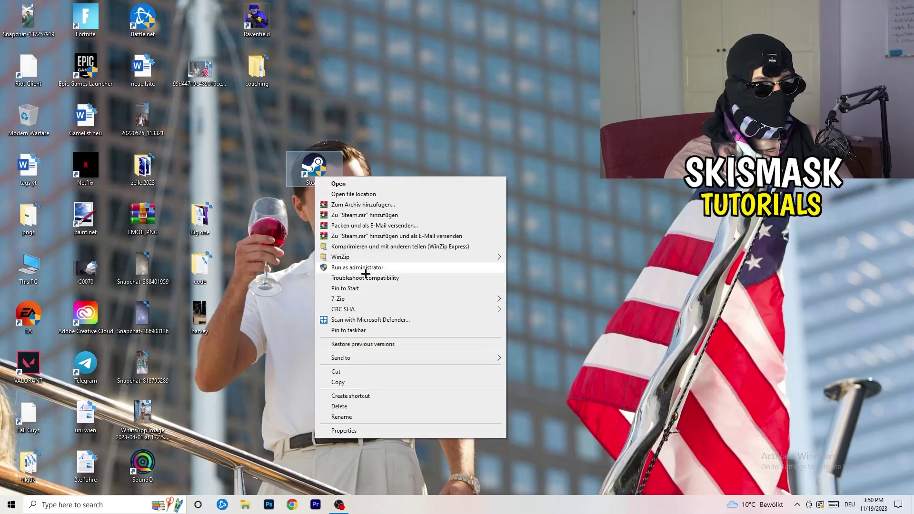
click(340, 430)
click(449, 209)
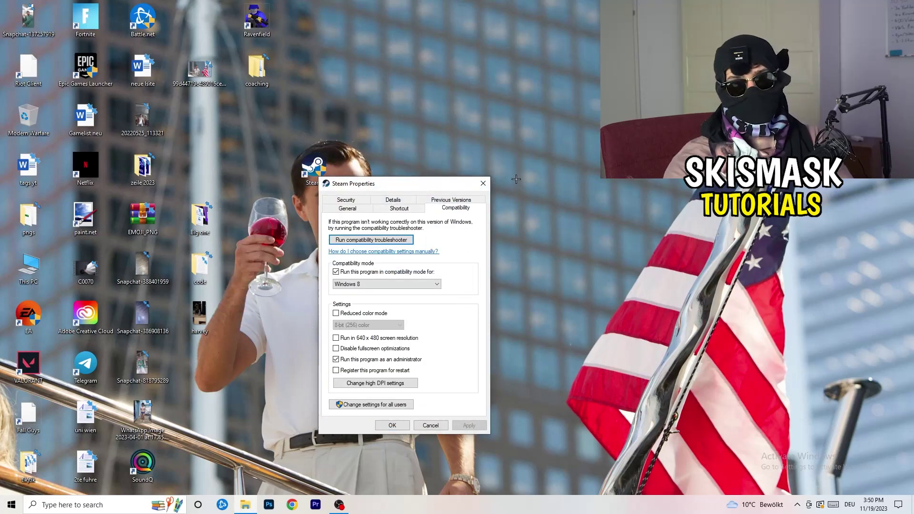
click(483, 184)
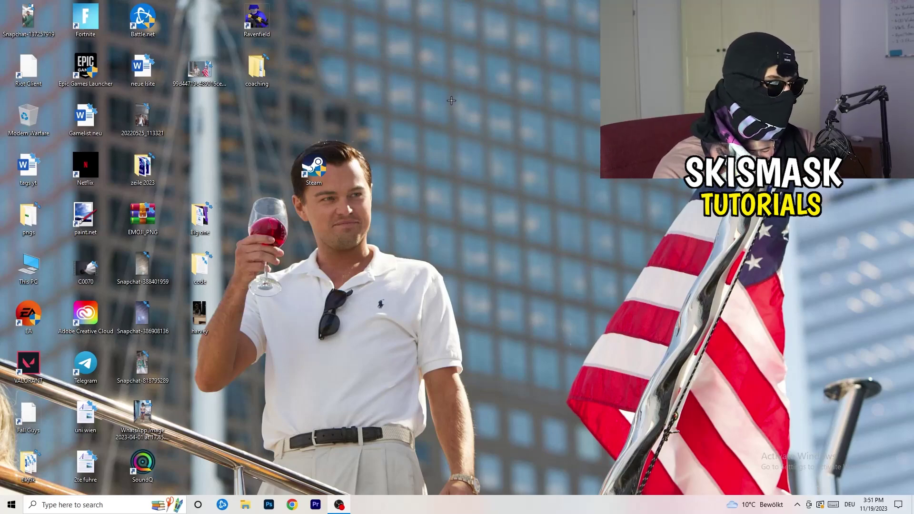
mouse_move(462, 511)
mouse_down()
mouse_move(496, 494)
mouse_move(780, 264)
mouse_move(515, 445)
mouse_move(465, 487)
mouse_move(465, 507)
mouse_up()
Launch Task Manager from the taskbar, maximize it, and show the Details list with PIDs
right_click(465, 507)
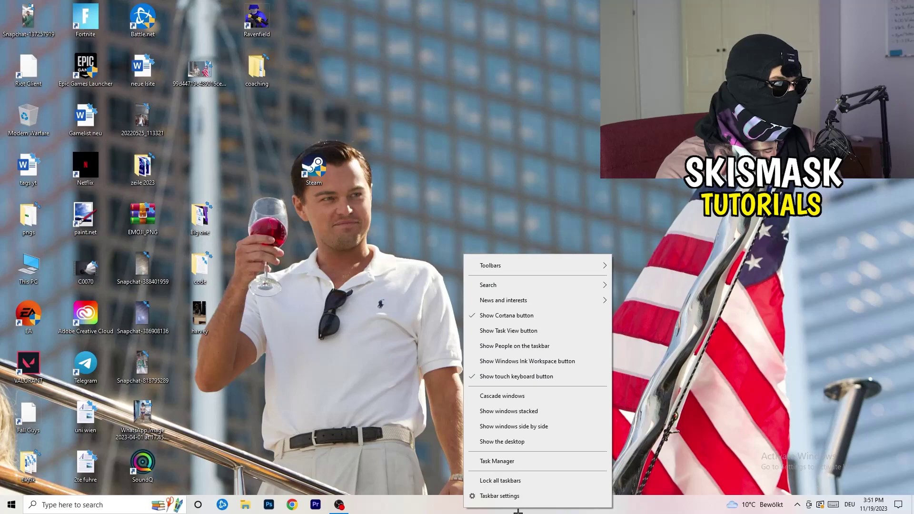
click(510, 462)
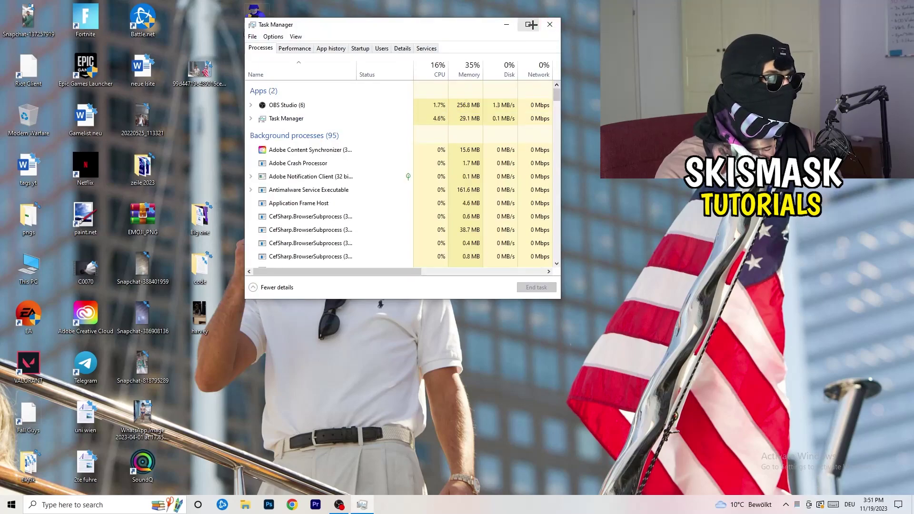
click(528, 24)
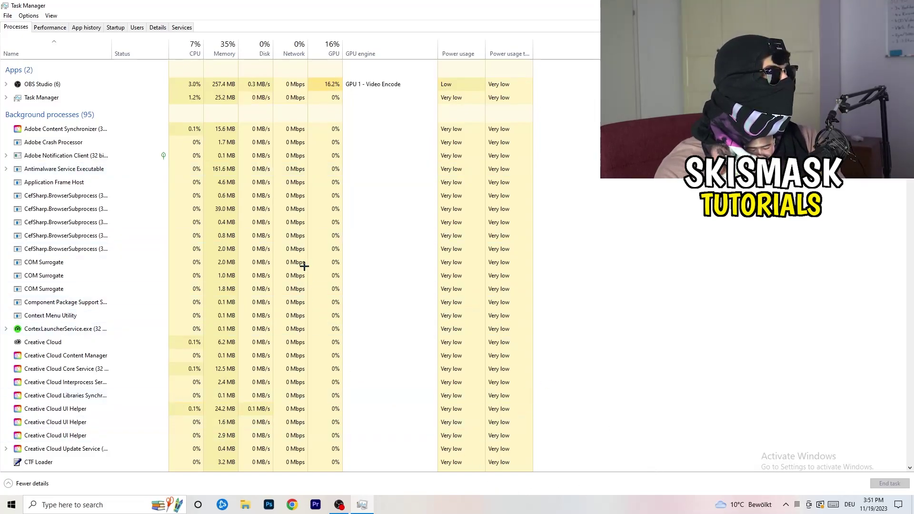
click(152, 28)
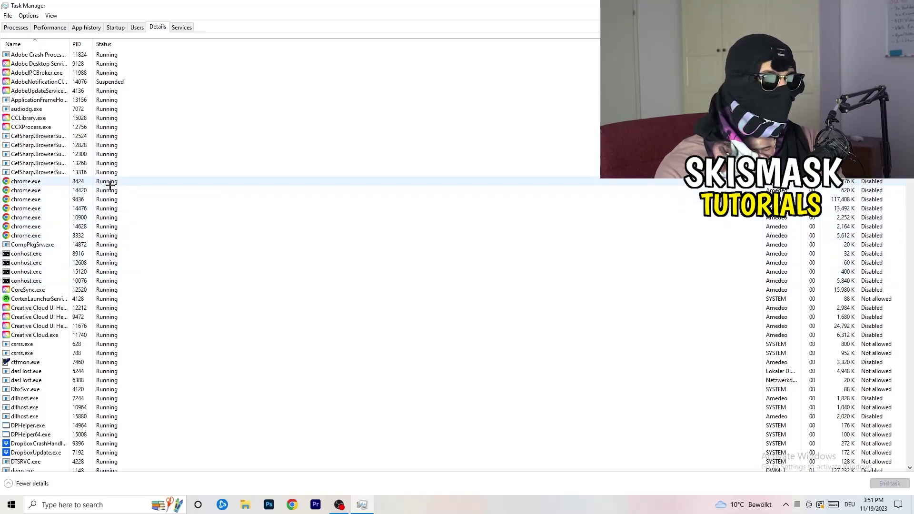
scroll(110, 185, down, 3)
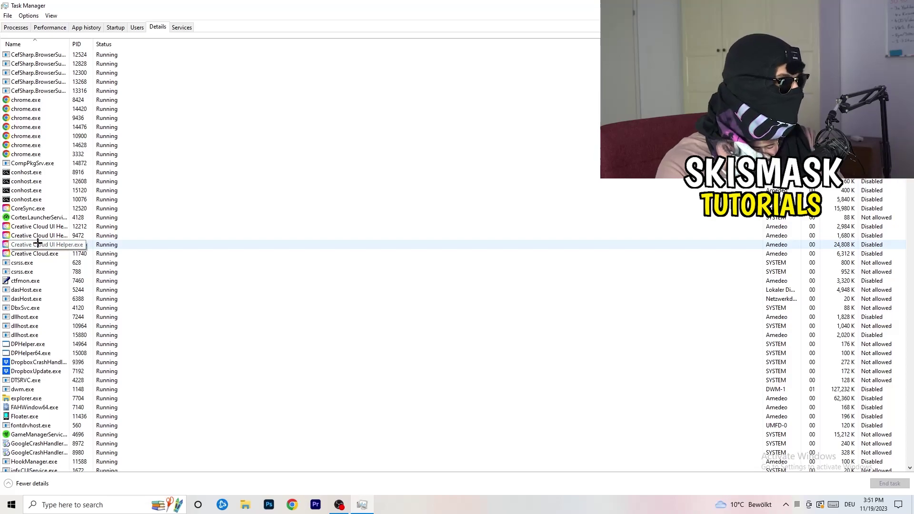
Review the Set priority choices for Creative Cloud UI Helper, then view the Startup apps list
right_click(38, 243)
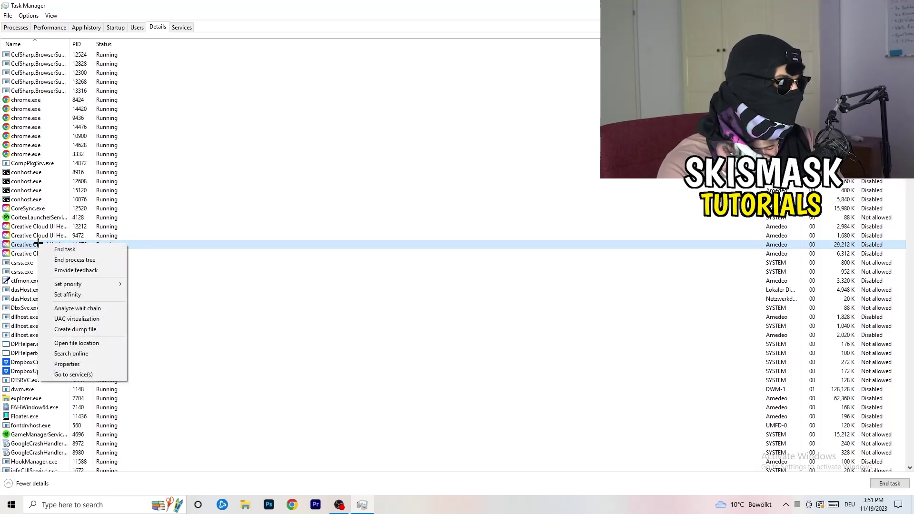
mouse_move(84, 287)
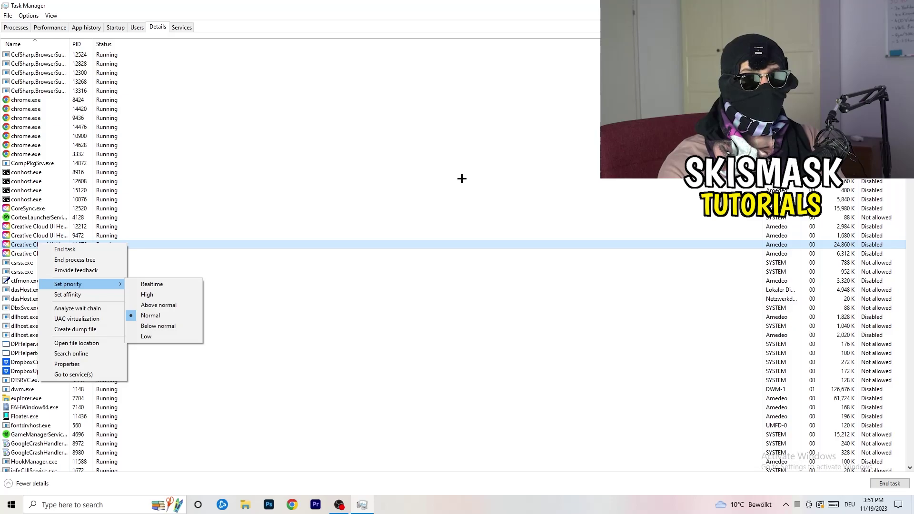
click(119, 27)
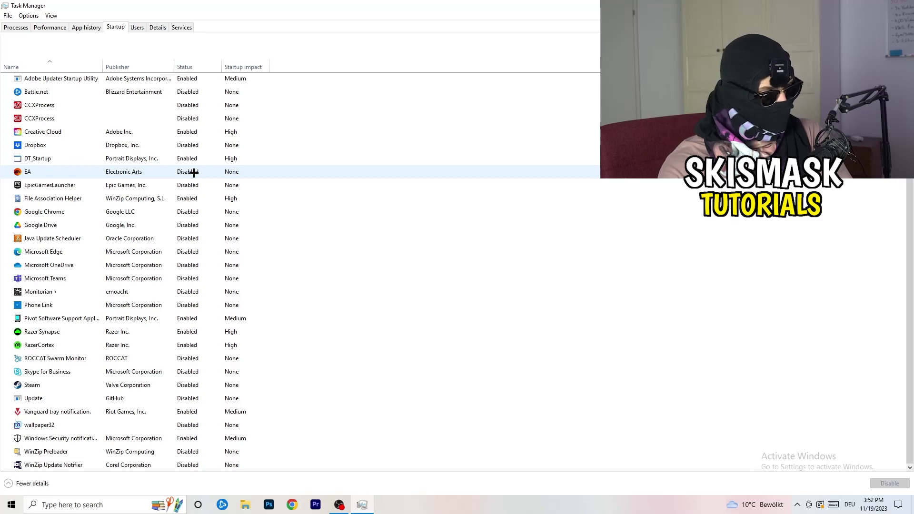
Leave File Association Helper enabled at startup and go back to the Processes list
right_click(190, 199)
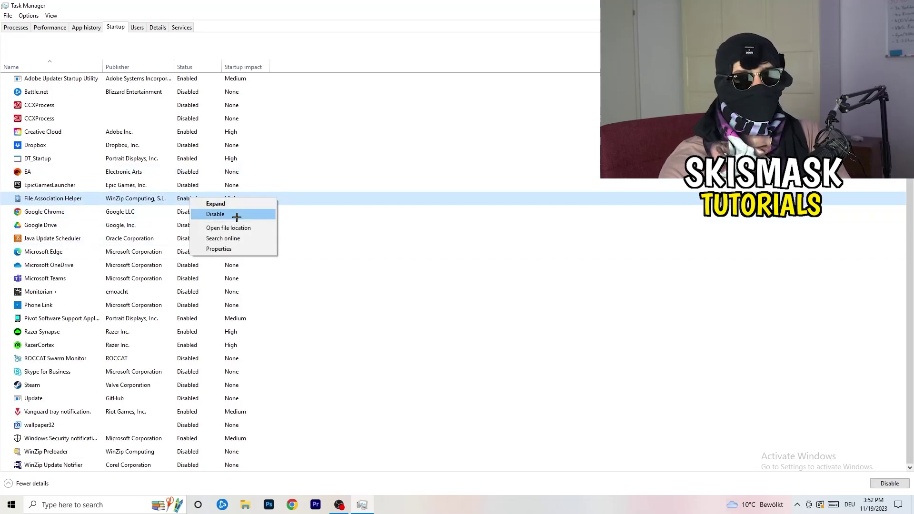
click(373, 69)
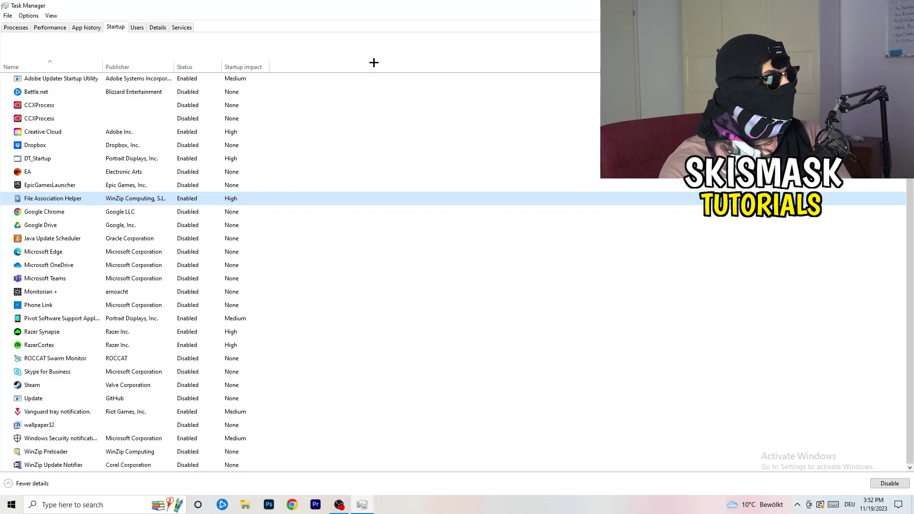
click(25, 28)
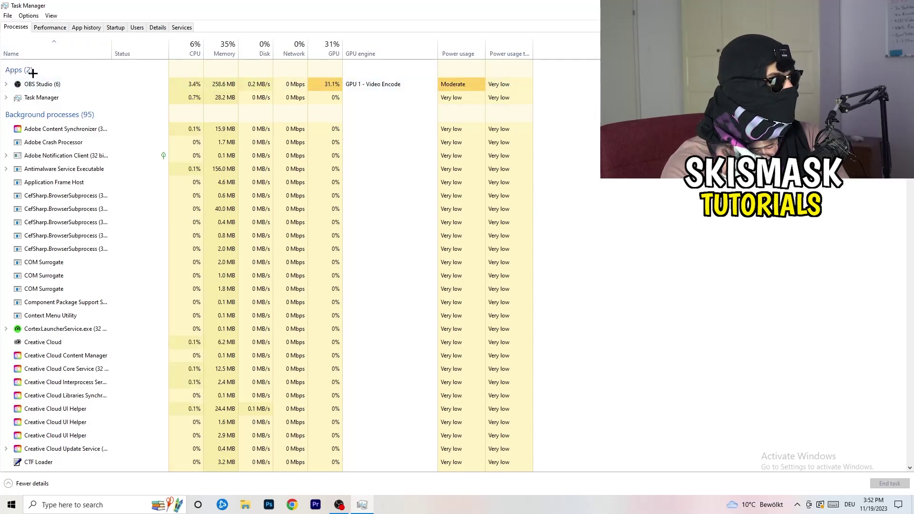
Sort the processes by GPU usage in reversed order and scroll through the list
click(192, 47)
click(322, 43)
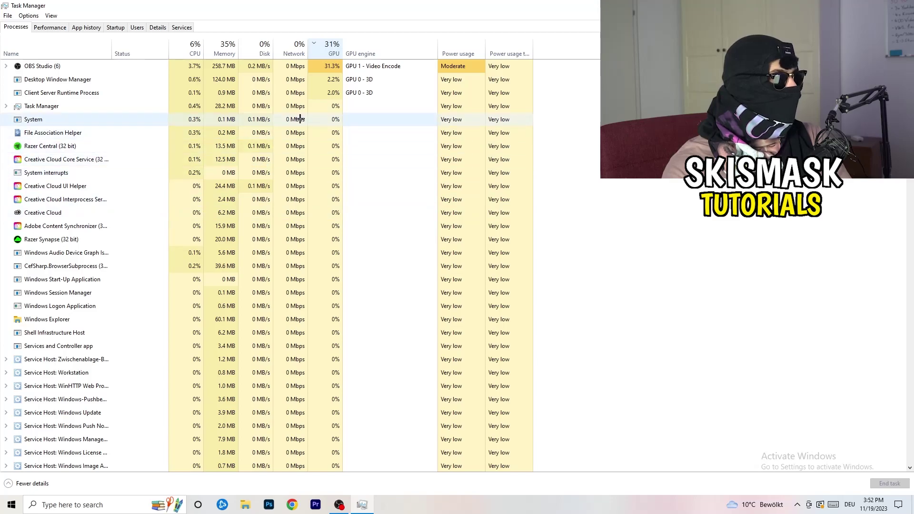
click(330, 48)
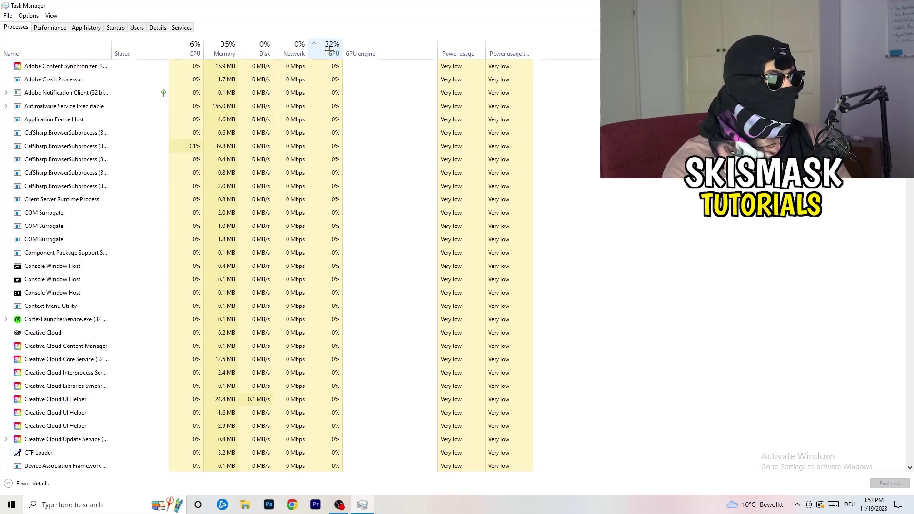
scroll(334, 151, down, 4)
scroll(334, 151, down, 9)
scroll(336, 150, up, 13)
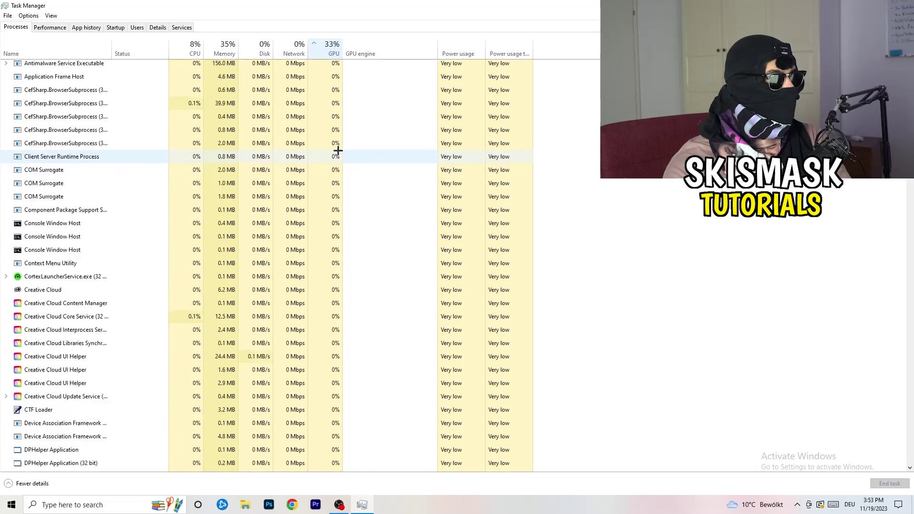
scroll(338, 150, down, 20)
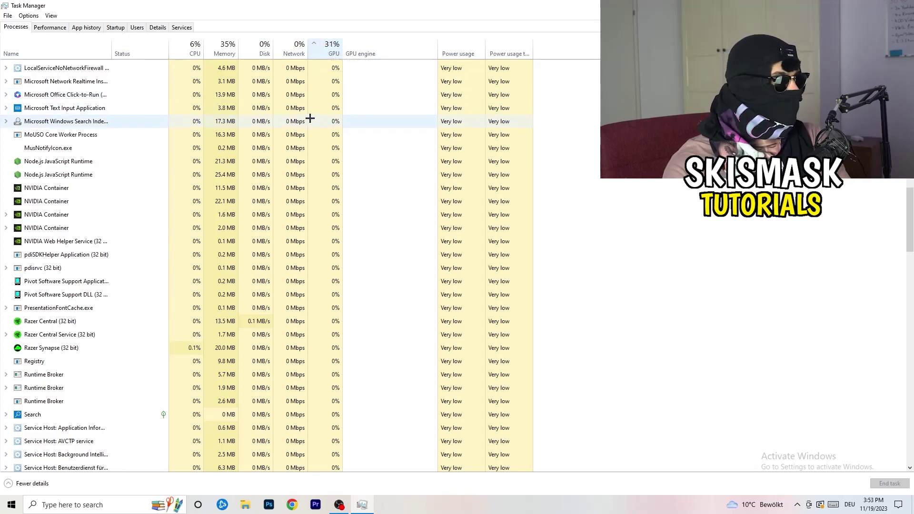
Check Microsoft Windows Search Indexer's actions, re-sort by CPU usage, and close Task Manager
right_click(310, 118)
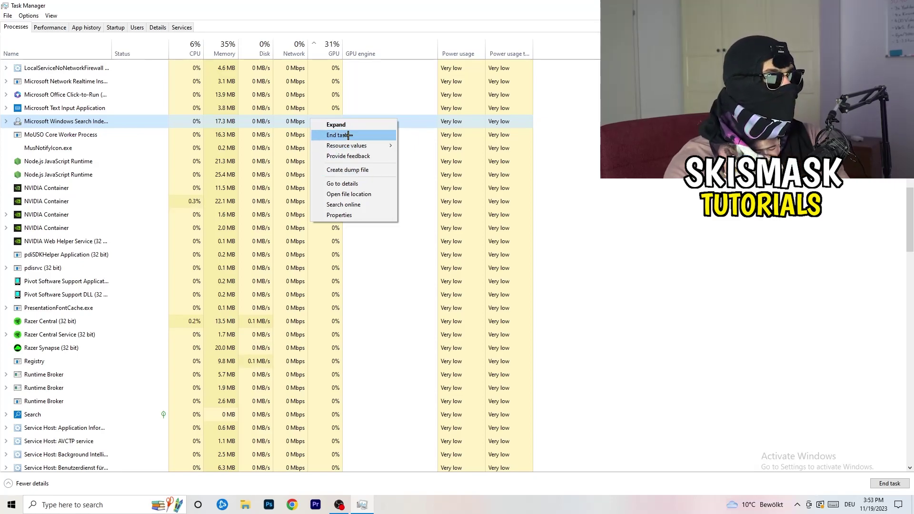
click(190, 47)
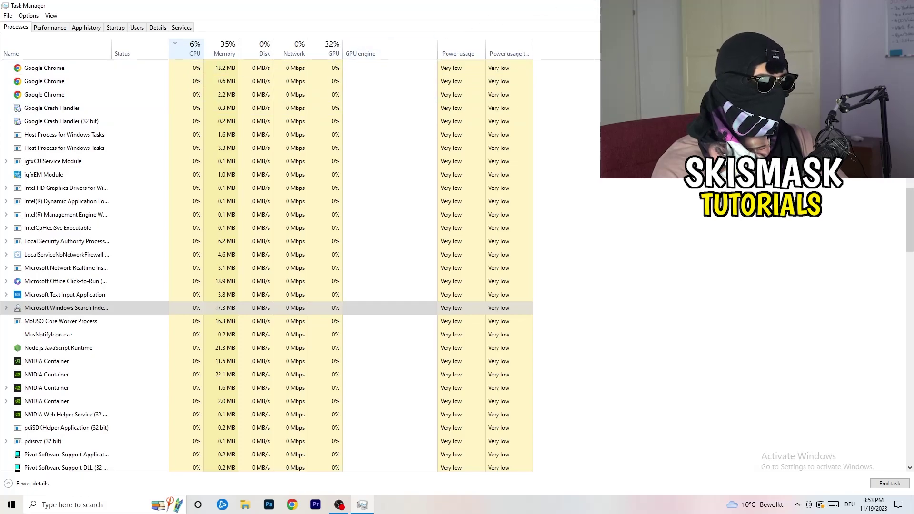
key(alt+F4)
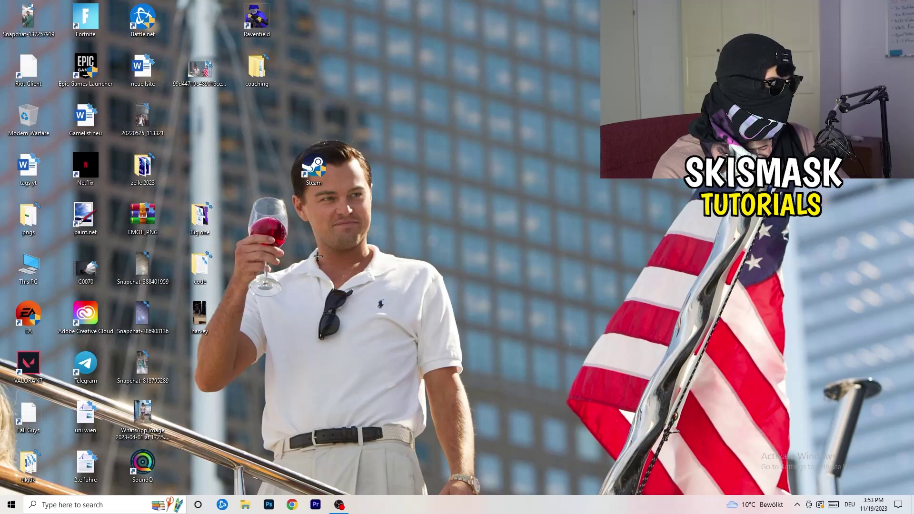
Launch Windows Settings from the gear icon in the Start menu
click(2, 511)
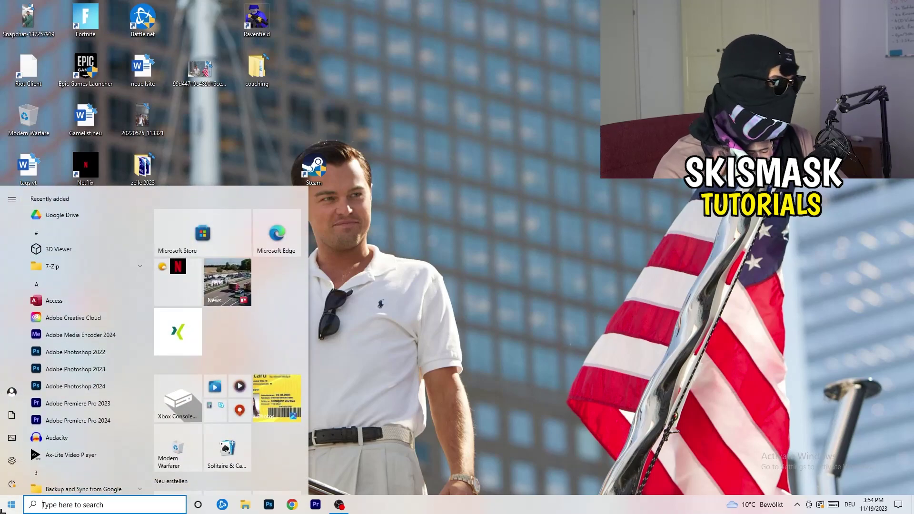
click(11, 461)
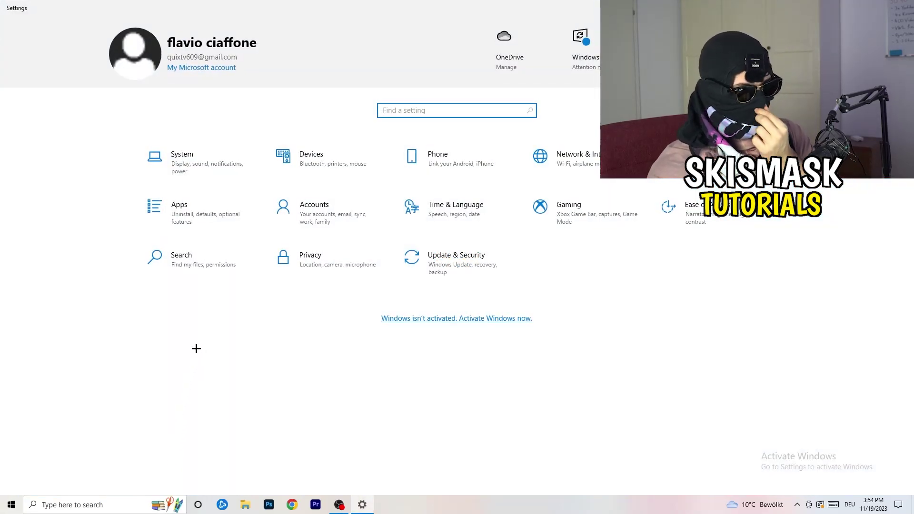
click(566, 210)
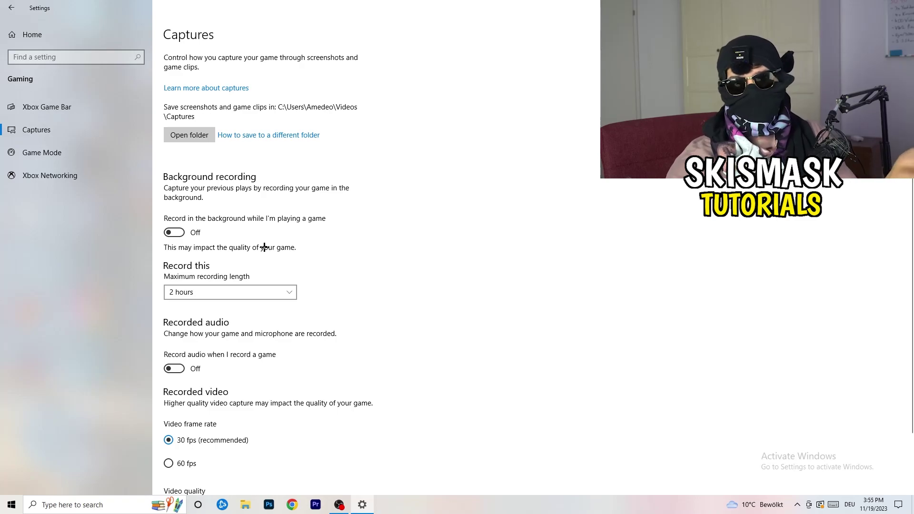
scroll(263, 247, down, 2)
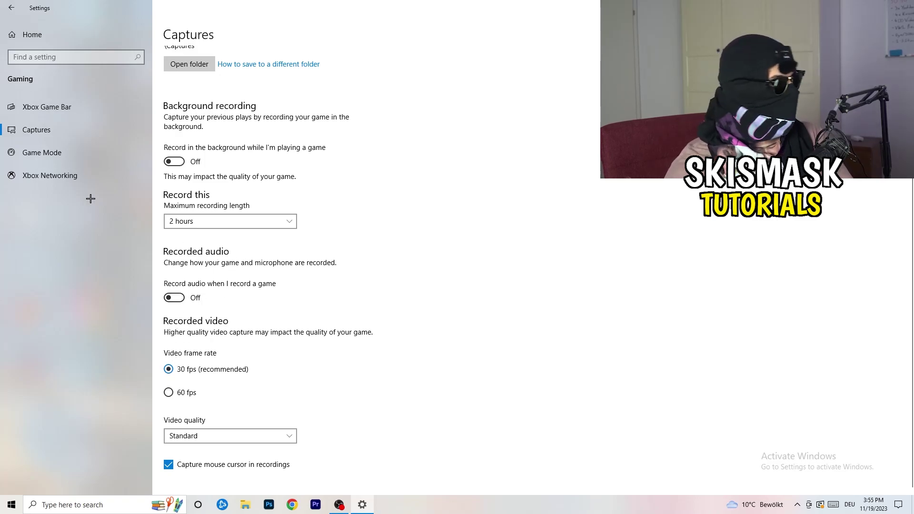
click(20, 152)
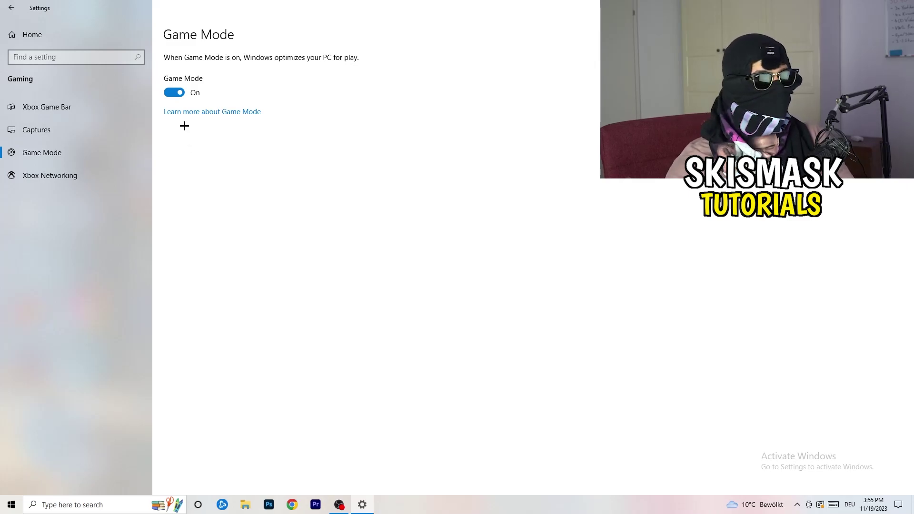
click(11, 8)
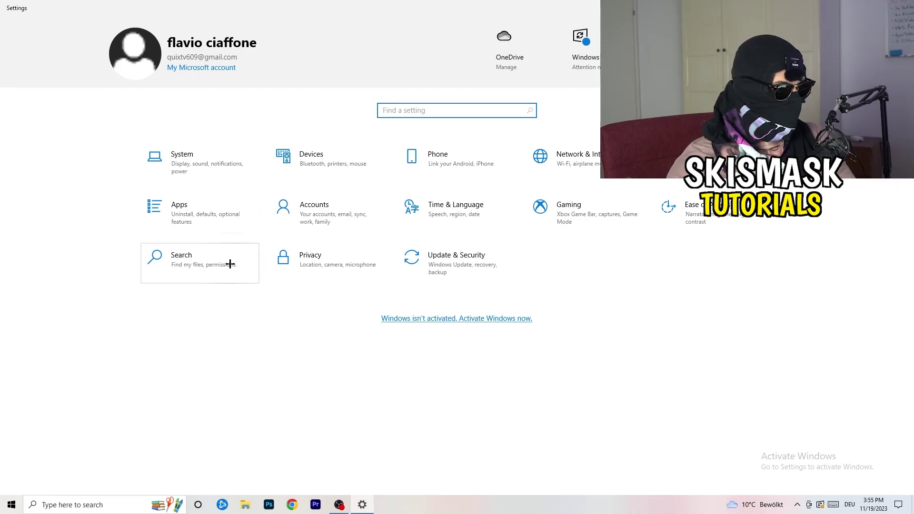
click(473, 297)
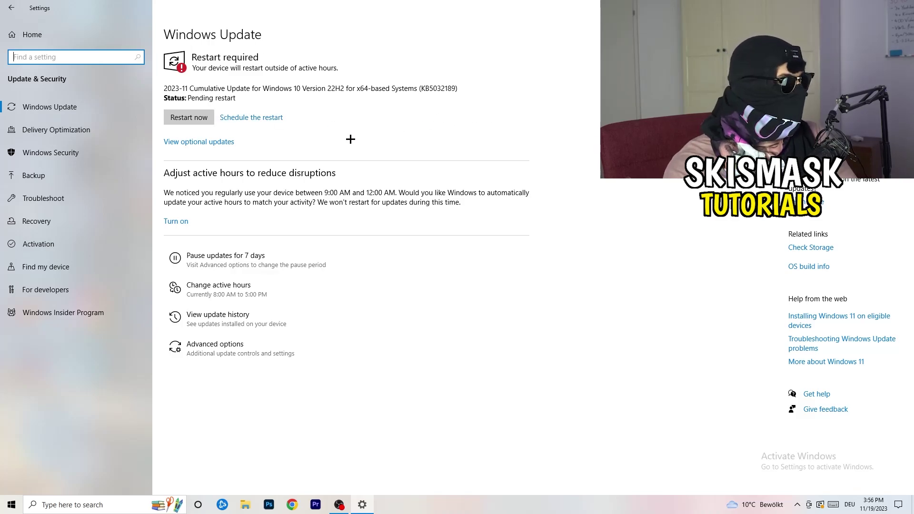
drag(352, 7, 149, 353)
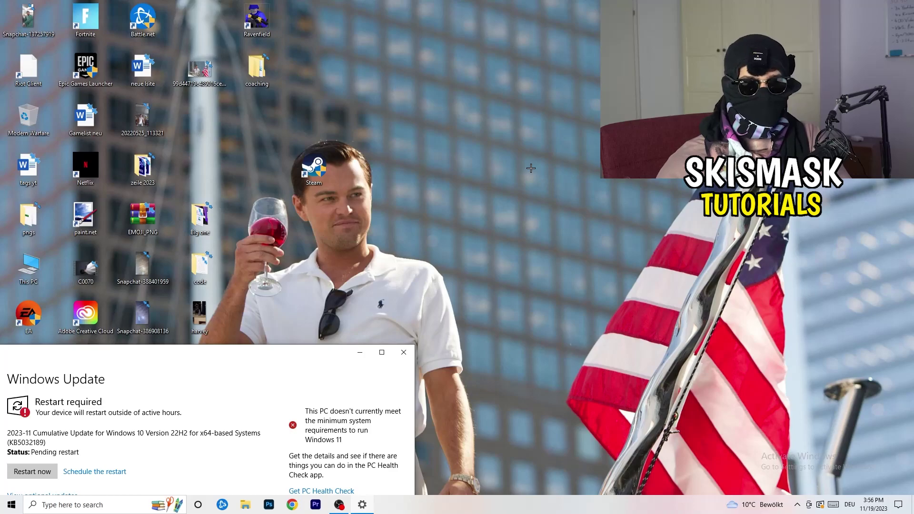
click(382, 352)
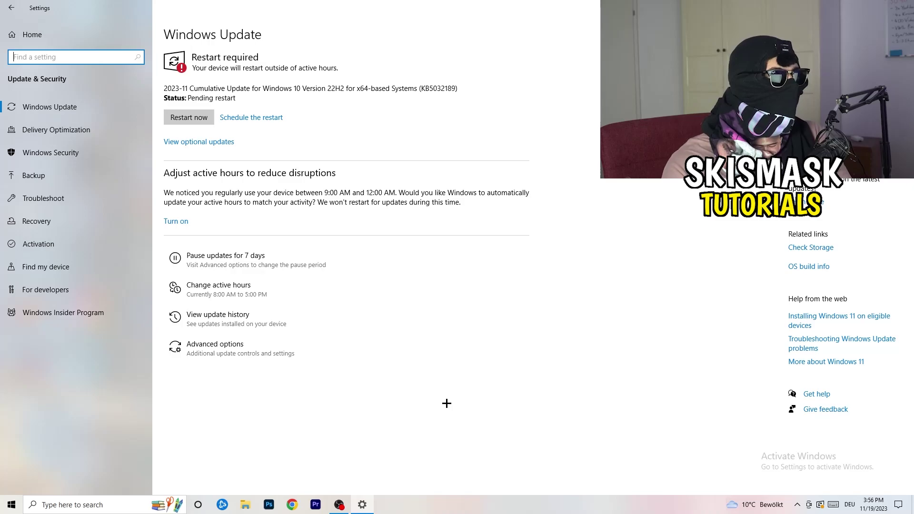
click(24, 41)
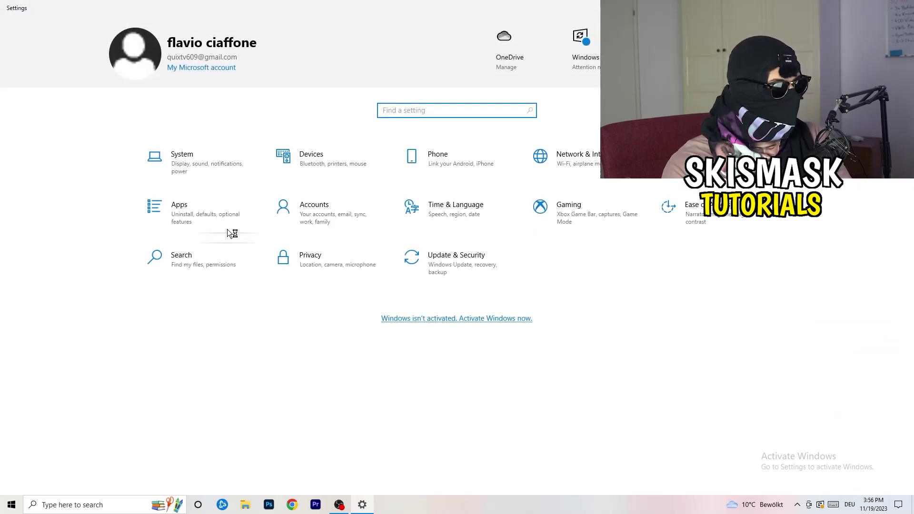
Check the Display resolution list, keep 1920 × 1080, and go to Power & sleep
click(200, 162)
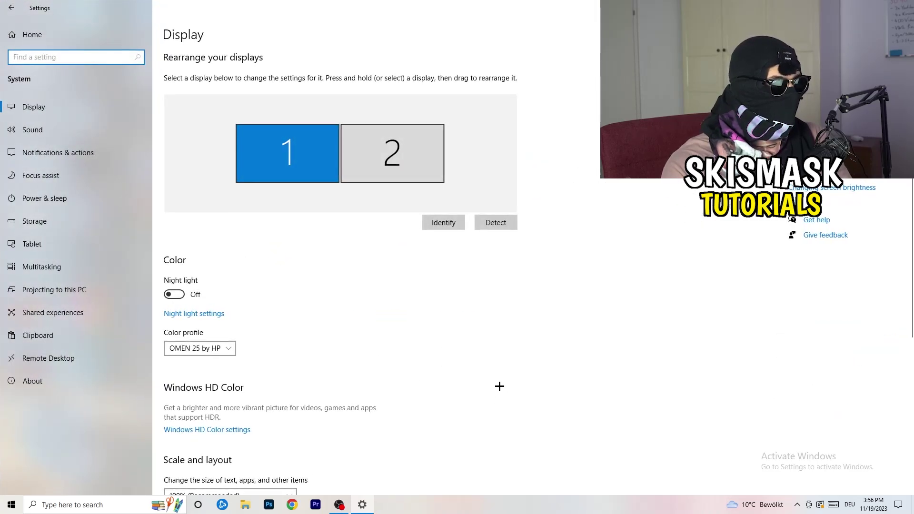
click(176, 37)
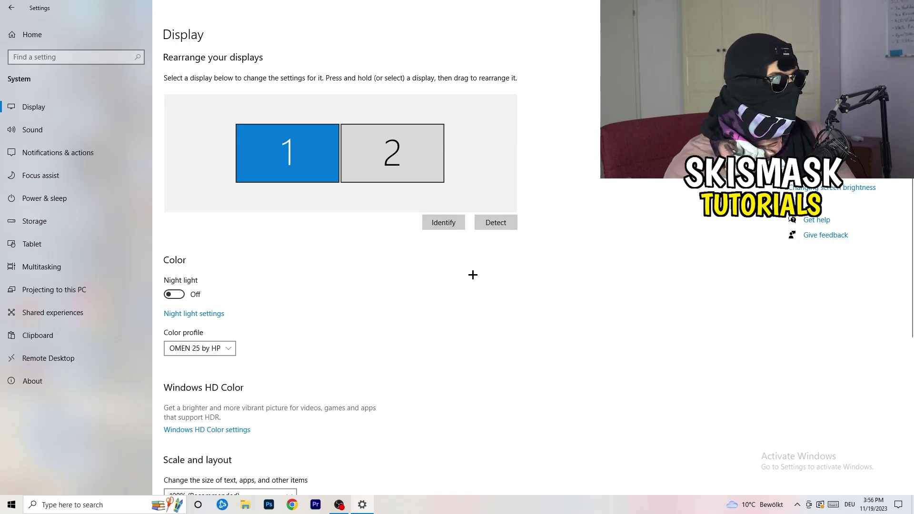
scroll(358, 240, down, 3)
scroll(357, 240, down, 2)
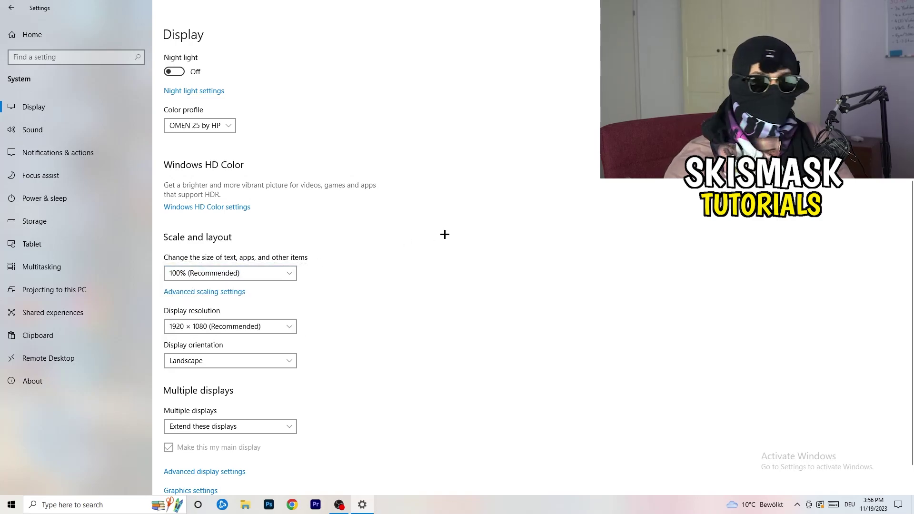
scroll(219, 258, down, 1)
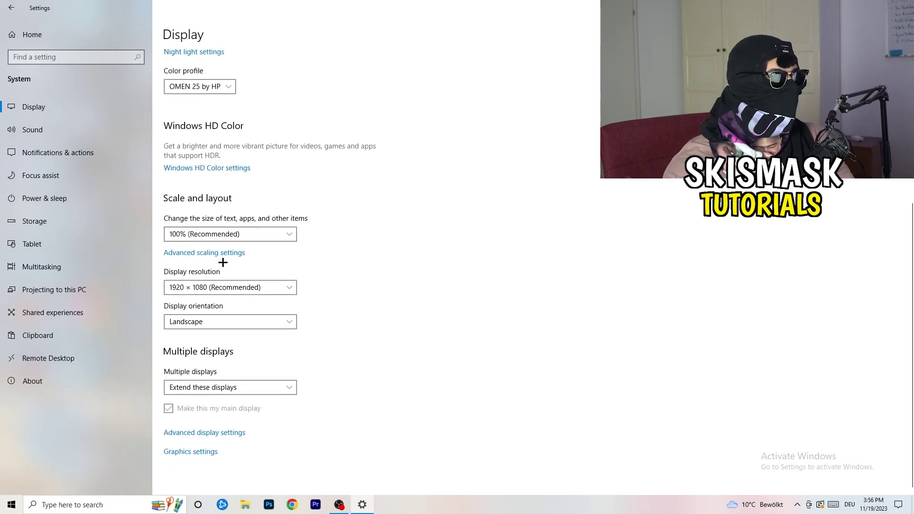
click(247, 292)
click(460, 263)
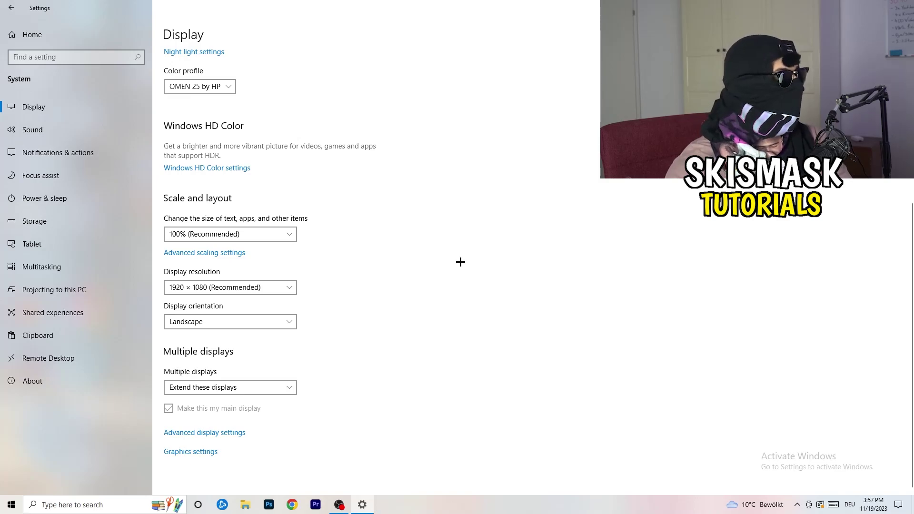
click(61, 199)
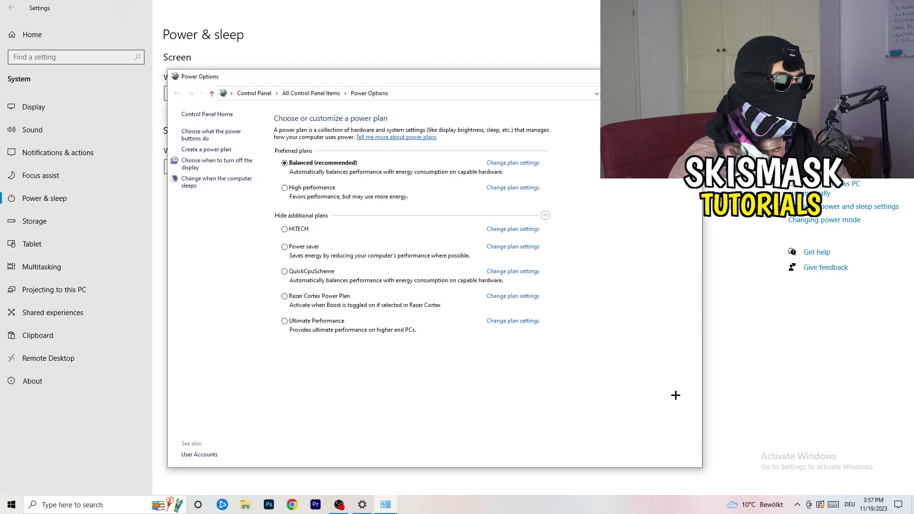
click(545, 216)
click(546, 216)
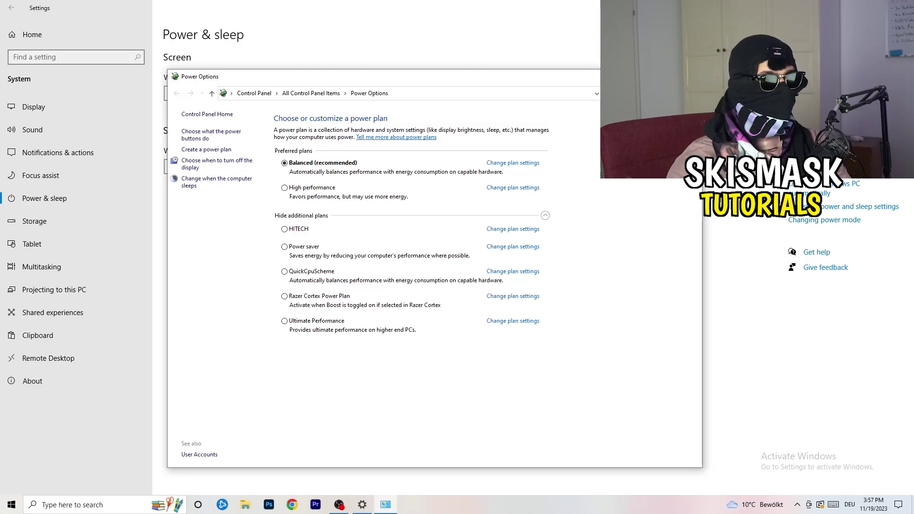
click(691, 76)
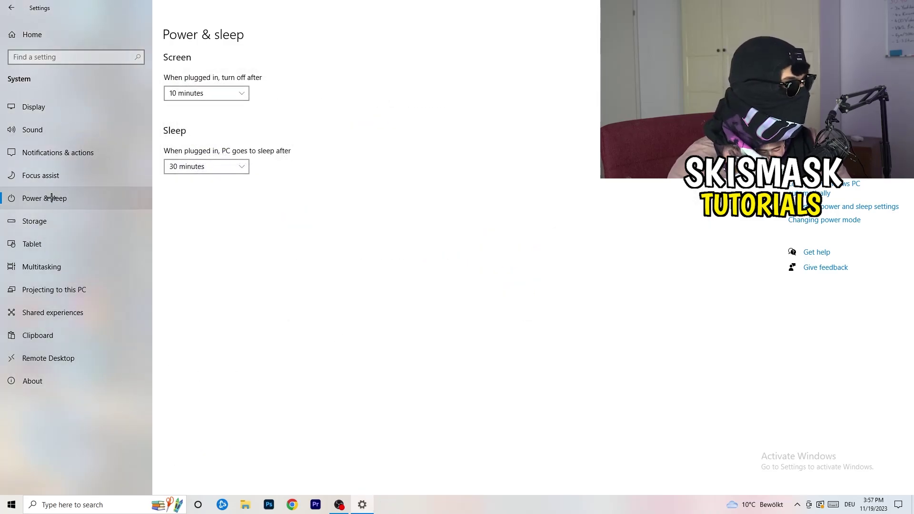
Review the weekly Storage Sense configuration under Storage, then close Settings with Alt+F4
click(56, 222)
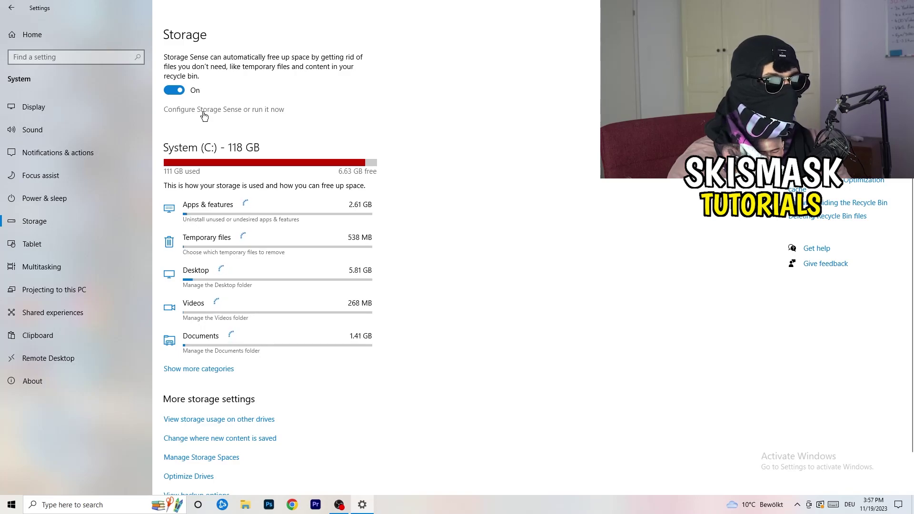
click(204, 110)
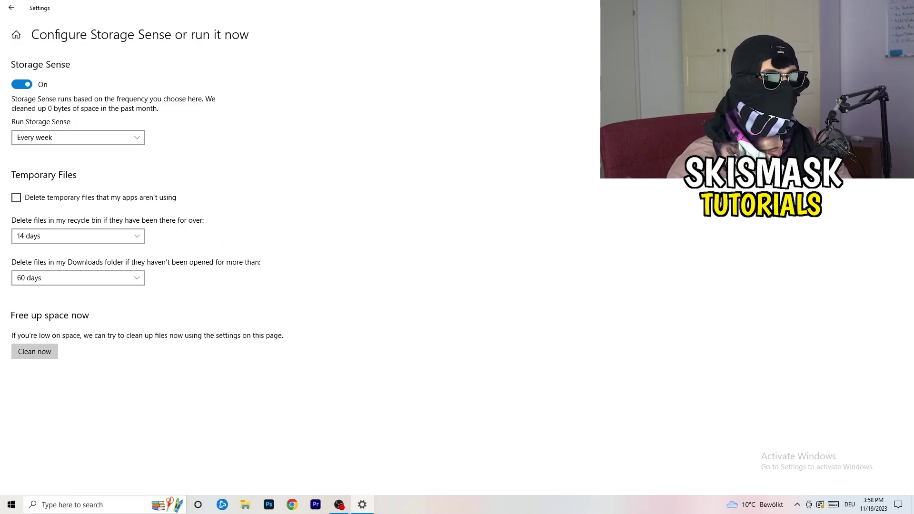
key(alt+F4)
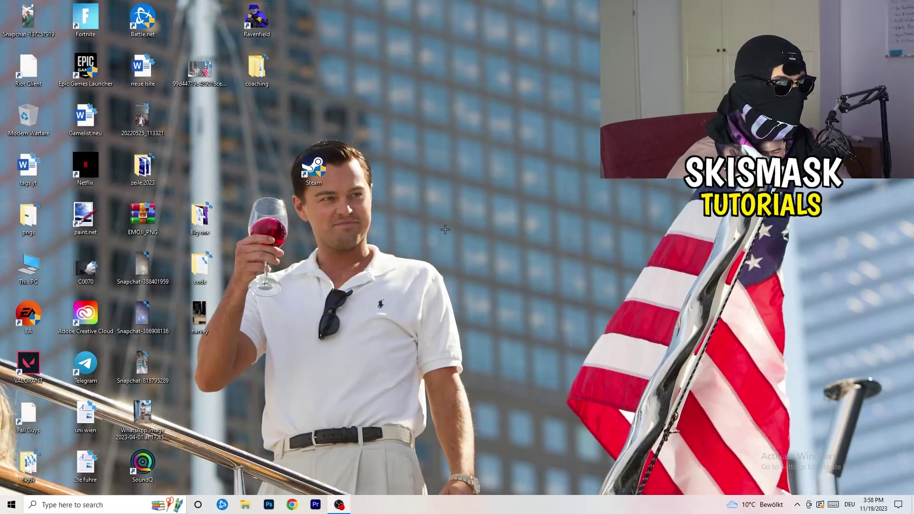